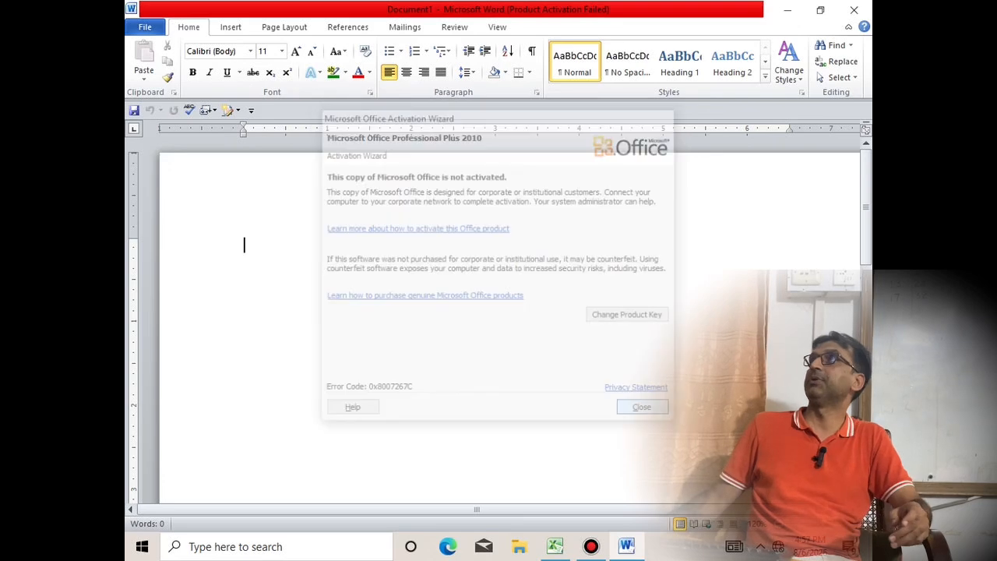
Insert a table with three columns and three rows into the blank document.
click(230, 27)
click(216, 62)
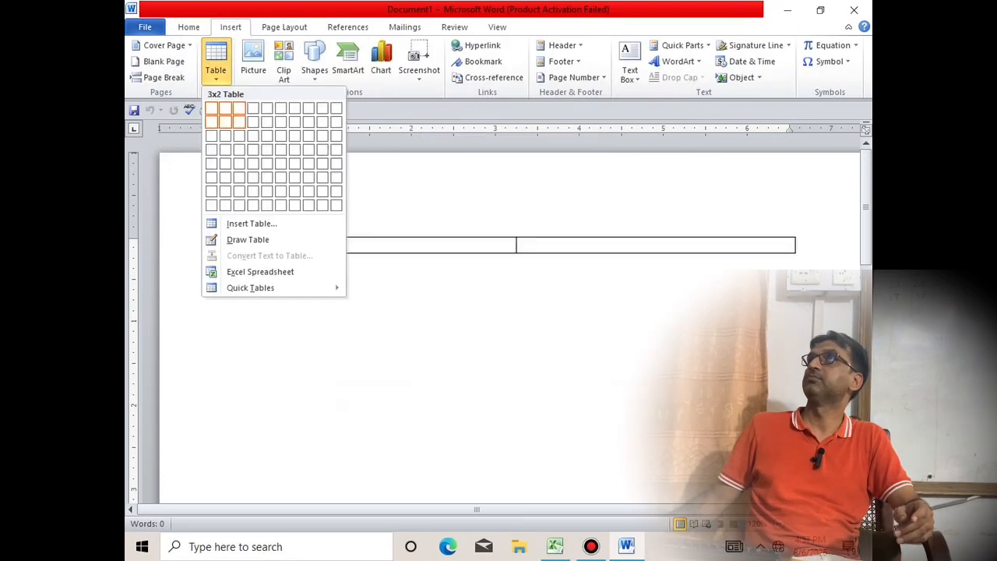
click(239, 138)
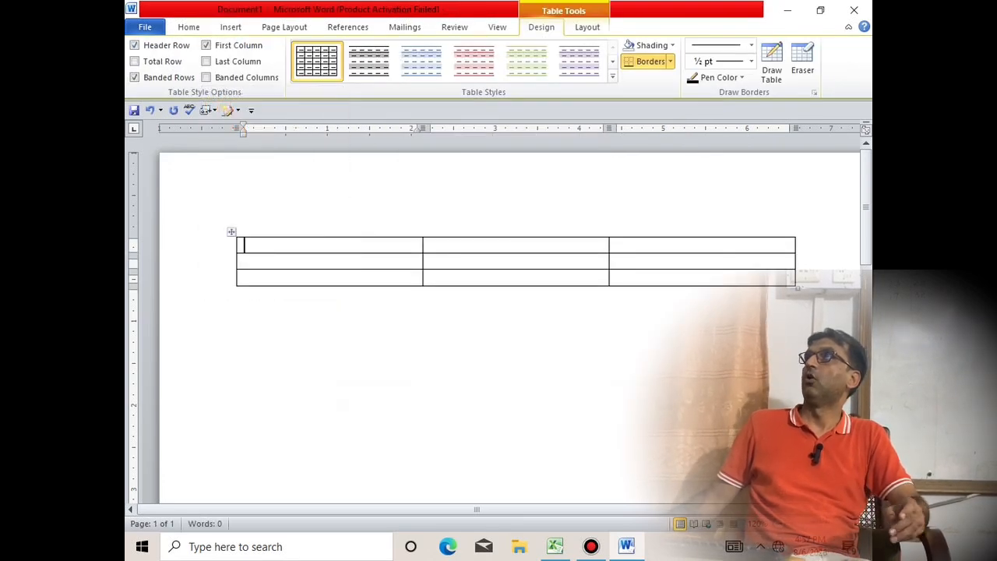
Number the three cells of the table's first column 1, 2 and 3.
text(1)
key(Down)
text(2)
key(Down)
text(3)
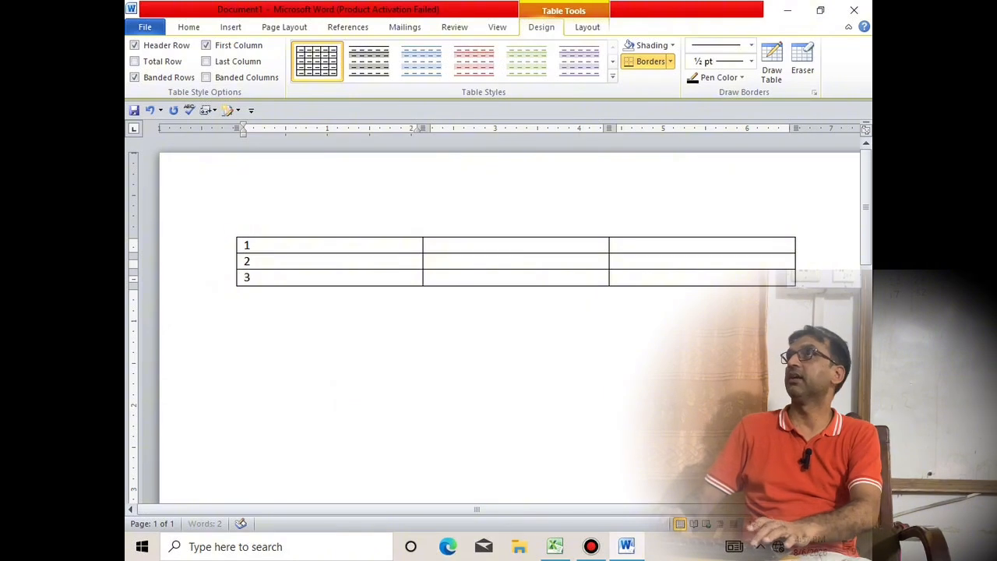
Fill the three cells of the table's second column with one first name each.
key(Up)
key(Up)
key(Tab)
key(Tab)
key(Left)
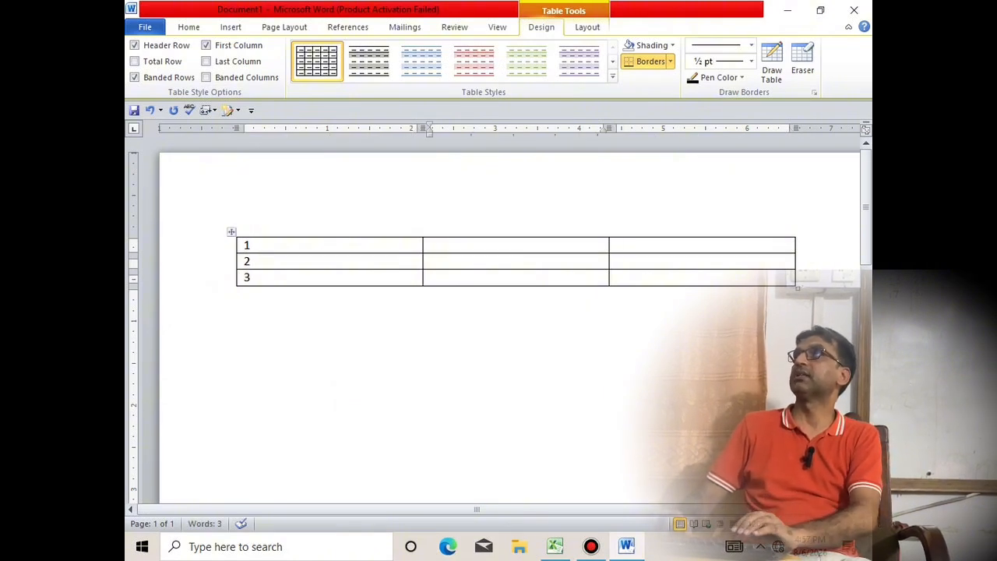
text(ali)
key(Down)
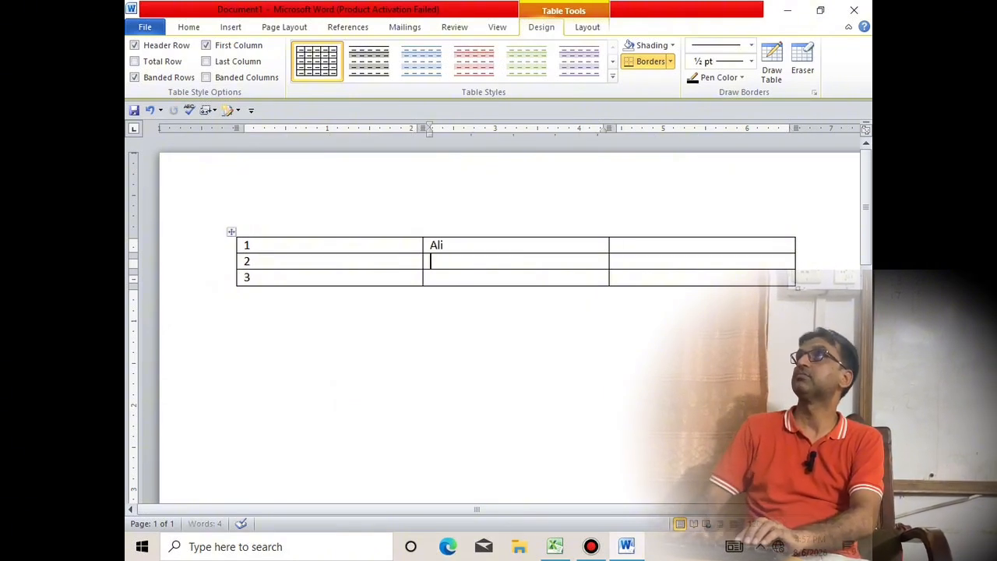
text(asad)
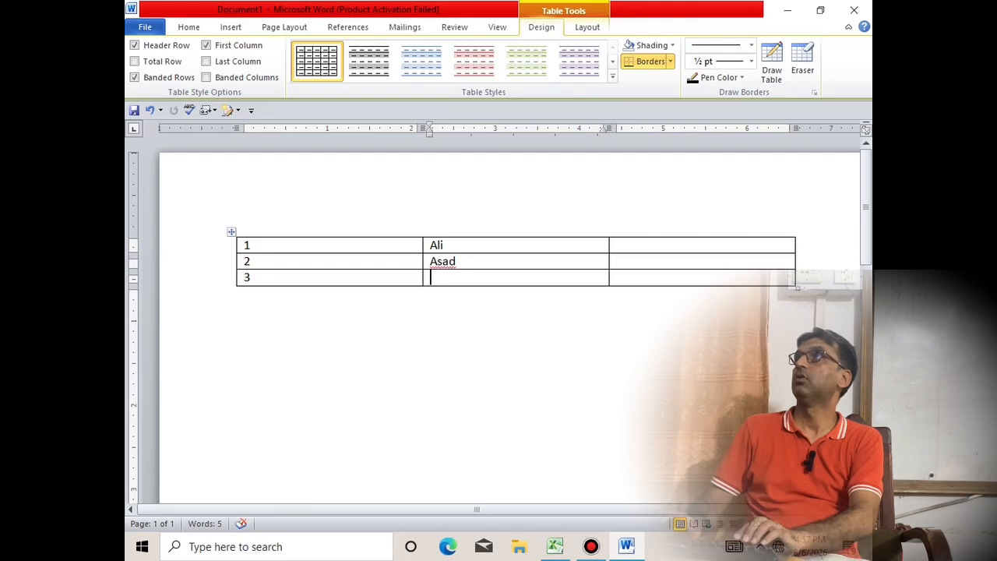
text(jamil)
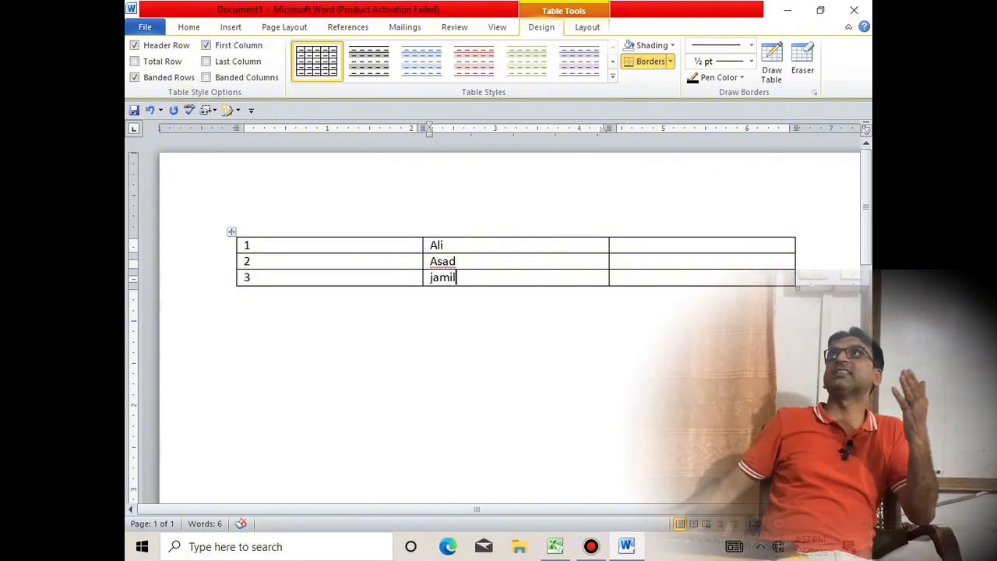
Insert four empty rows above the table row numbered 1.
click(251, 245)
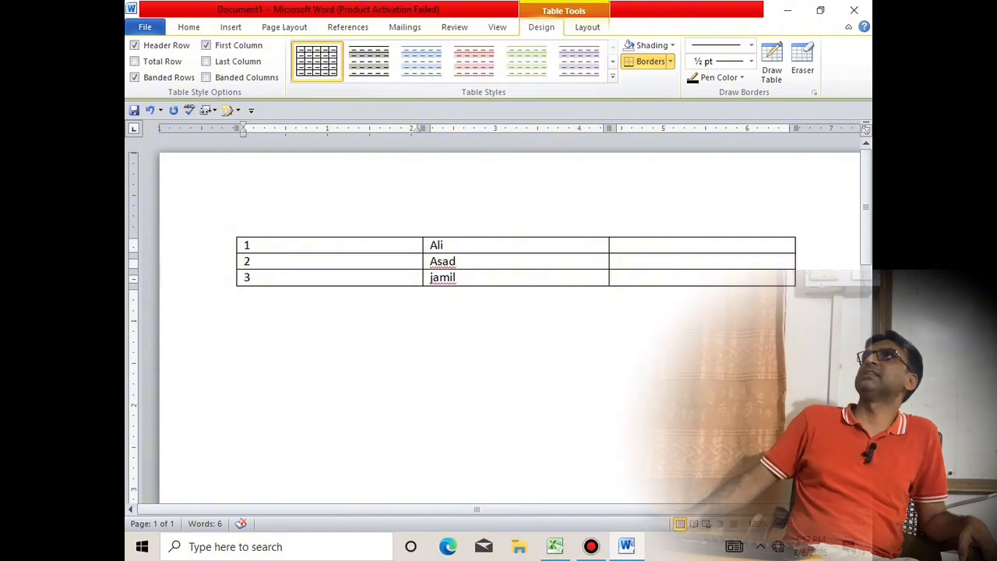
click(587, 28)
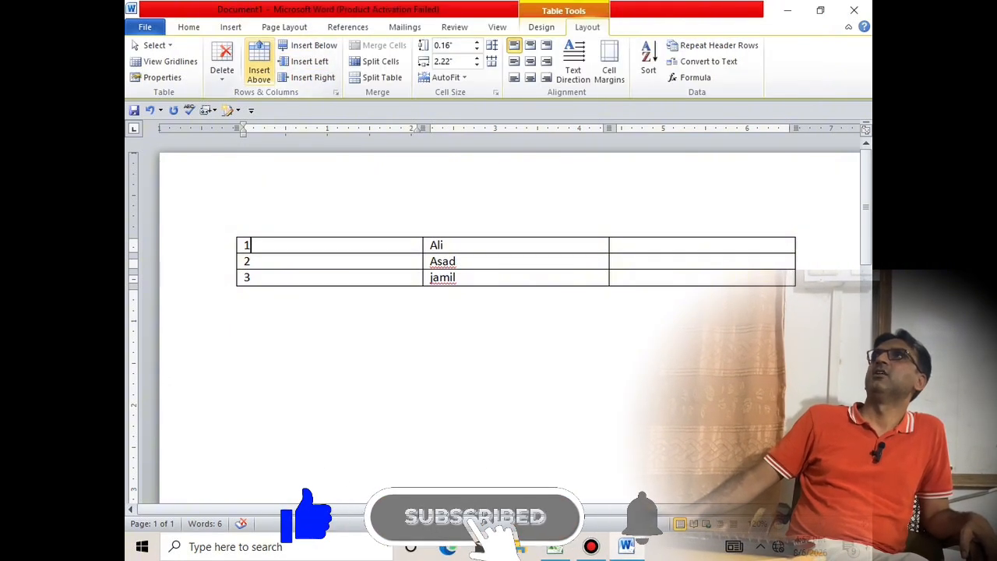
click(258, 63)
click(259, 62)
click(258, 62)
click(259, 62)
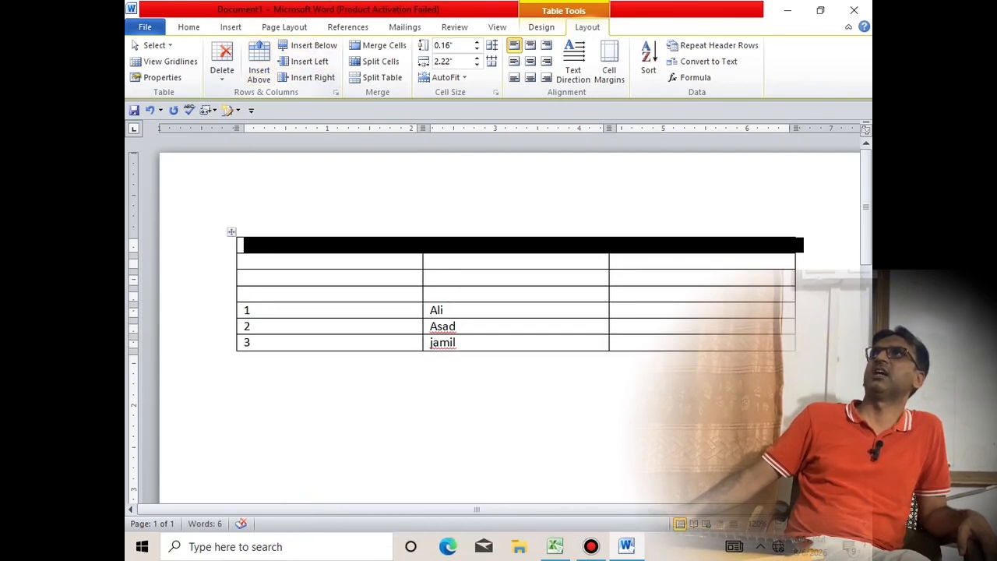
Insert four empty rows below the table row numbered 1.
click(250, 310)
click(312, 45)
click(312, 45)
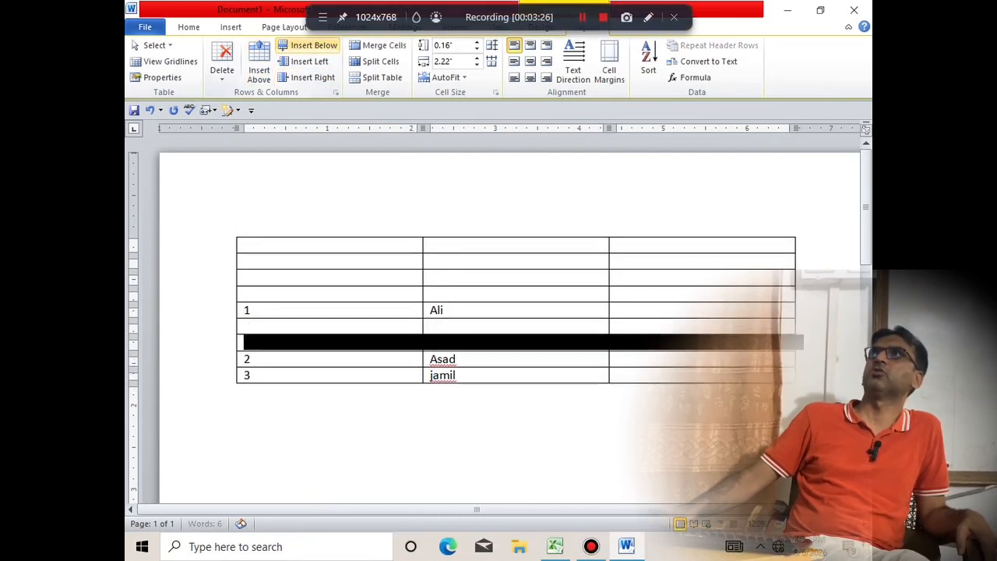
click(312, 45)
click(311, 45)
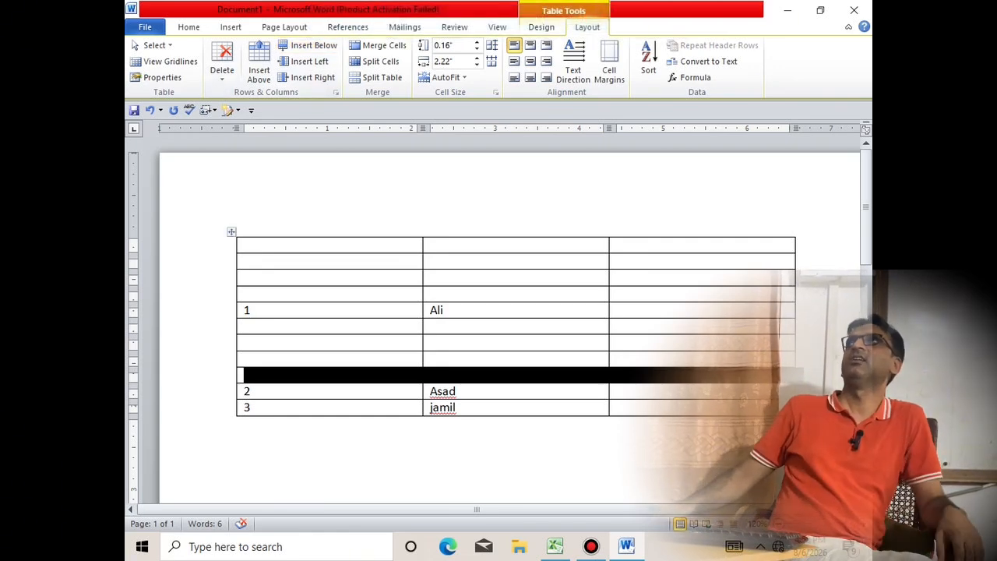
Insert five empty columns between the number column and the names column of the table.
click(431, 261)
click(305, 61)
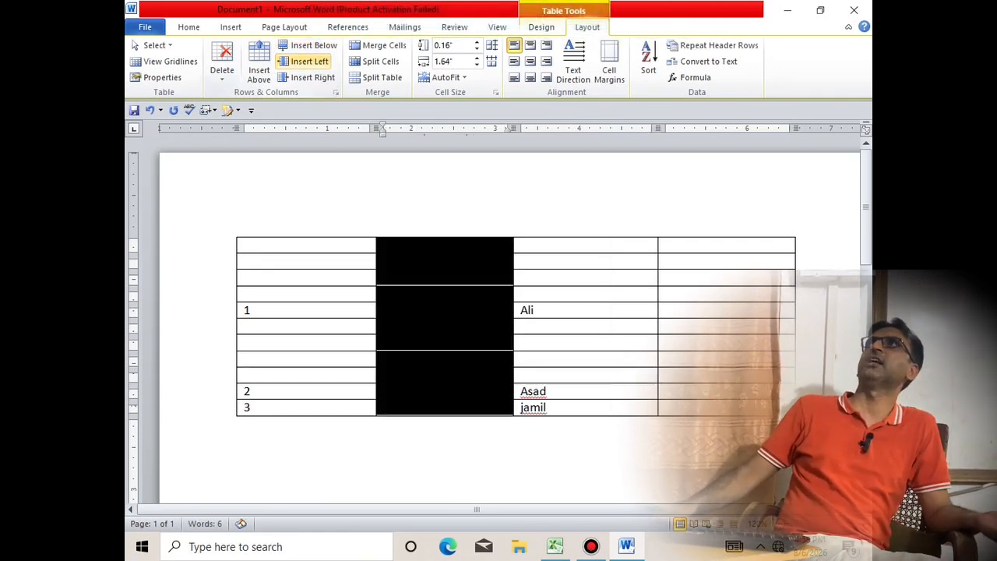
click(306, 60)
click(305, 61)
click(305, 60)
click(306, 61)
click(305, 61)
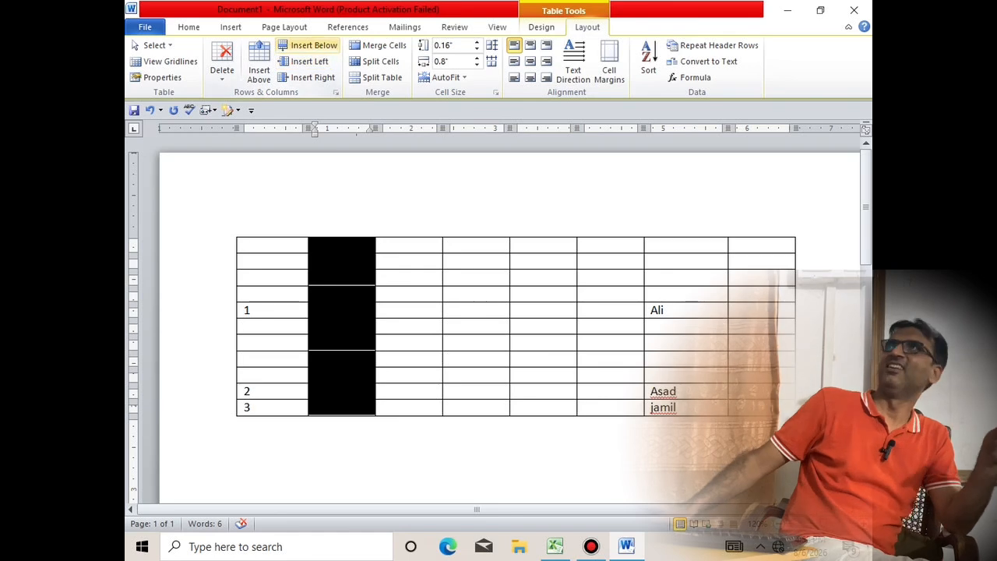
Delete two of the empty columns following the table's number column.
click(222, 71)
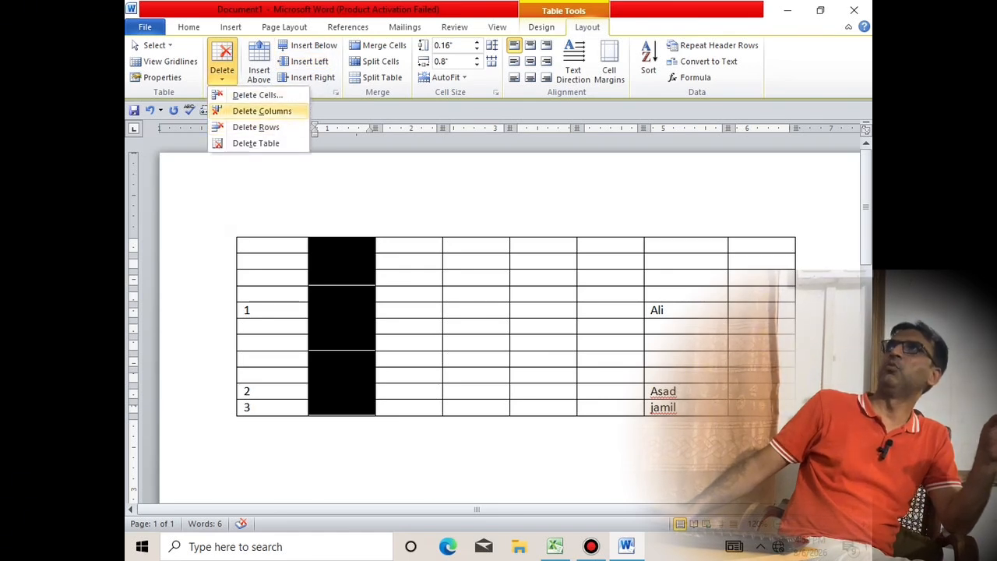
click(261, 111)
click(221, 69)
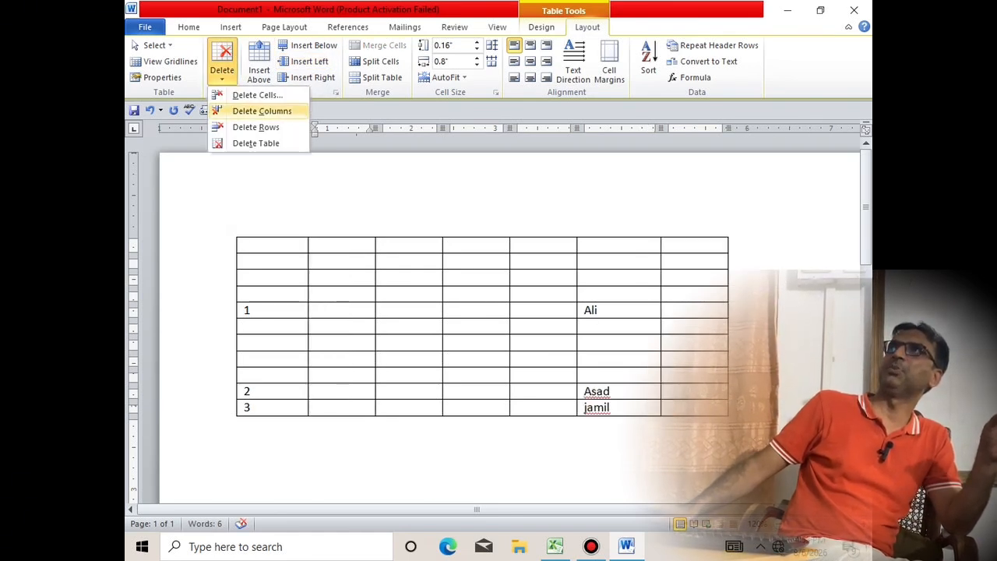
click(257, 110)
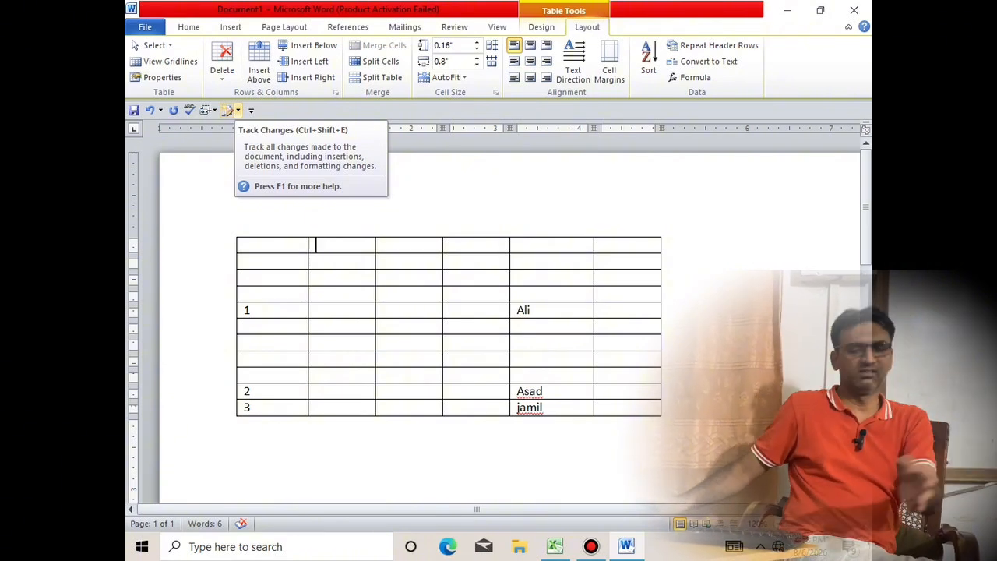
Switch to Microsoft Excel with EXCEL MODEL FILE.xlsx and select cell B2 on Sheet1.
key(alt+Tab)
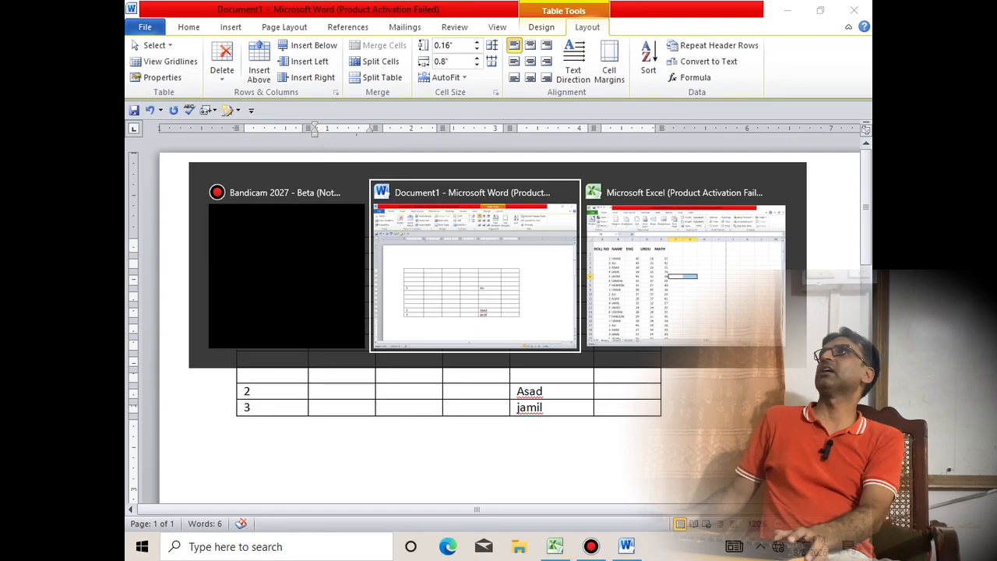
key(alt+Tab)
click(242, 235)
click(242, 201)
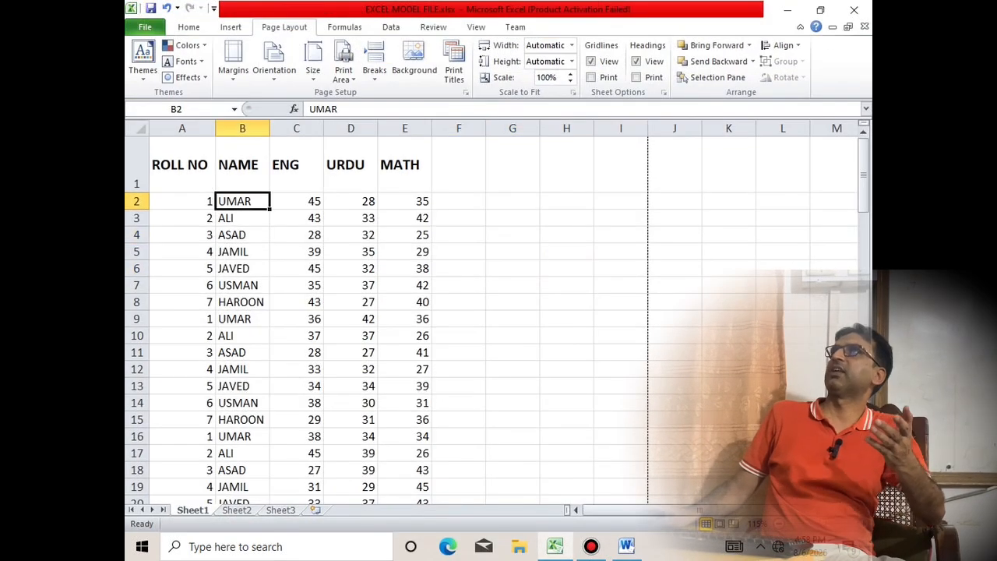
Insert a sheet row above the header row and an extra cell at A1 that shifts column A down.
click(182, 164)
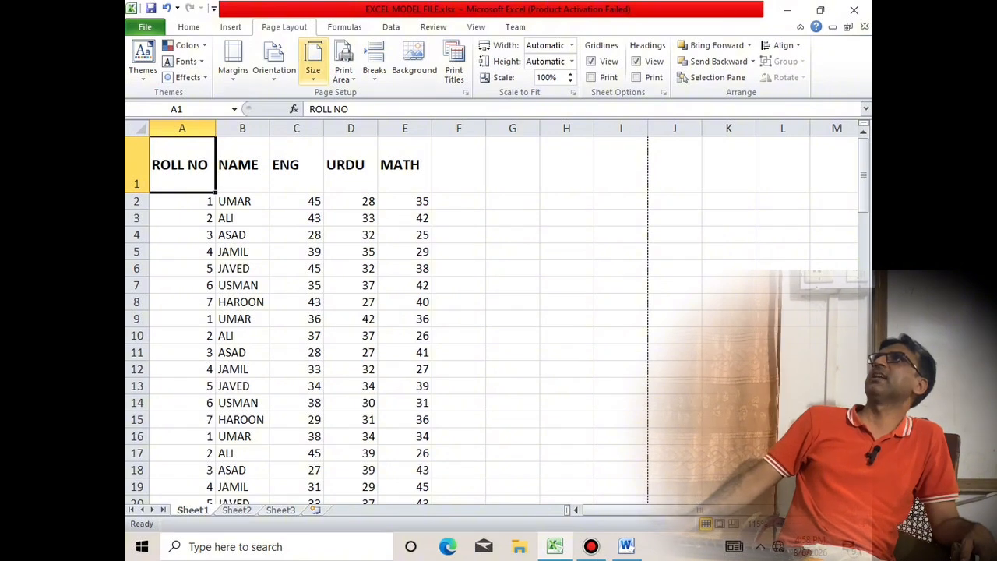
click(189, 26)
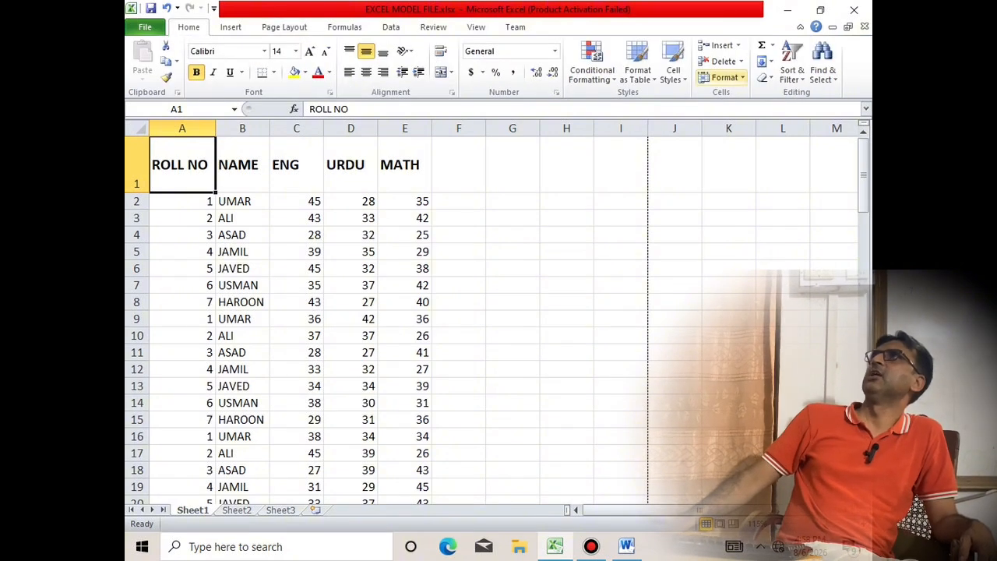
click(736, 45)
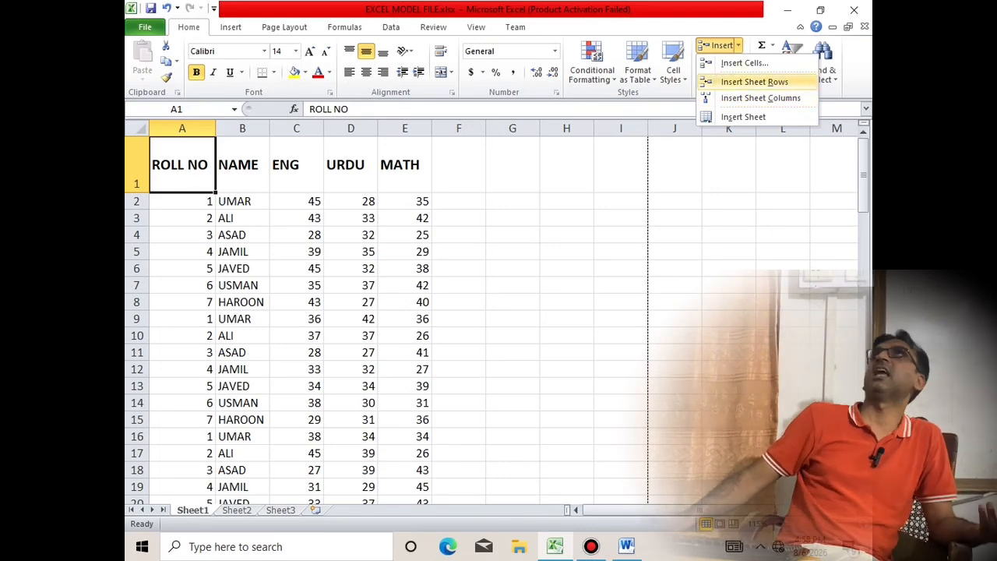
click(754, 81)
click(718, 46)
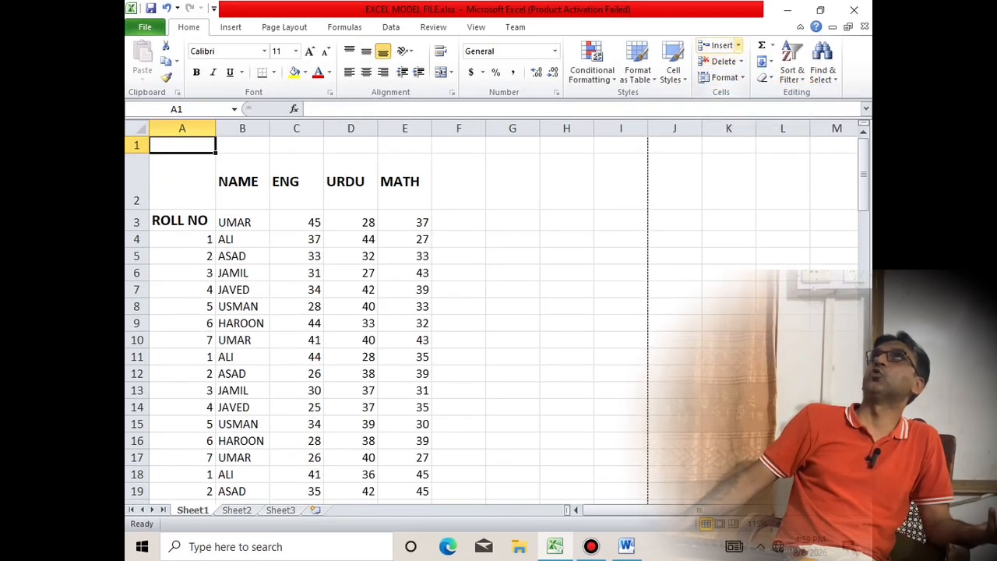
Insert two more sheet rows at the selected cell A1 above the headers.
click(739, 45)
click(754, 81)
click(738, 46)
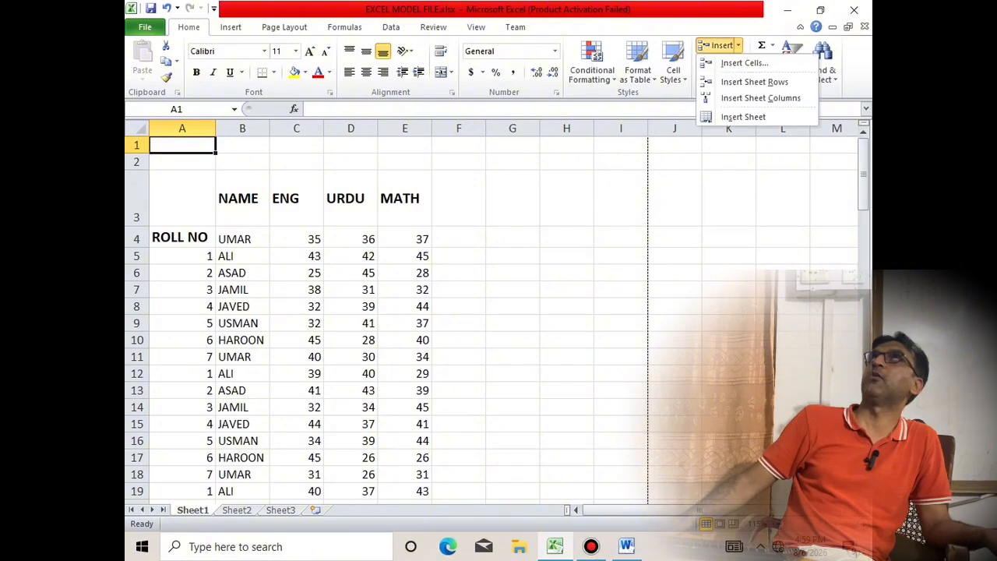
click(755, 82)
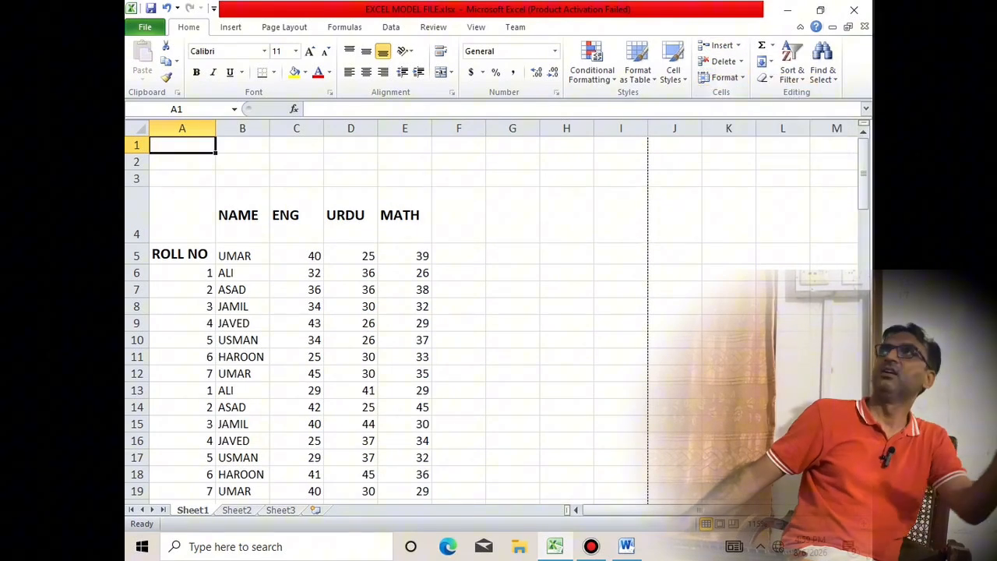
Insert an empty sheet column before the ENG column, and delete that empty column again.
click(297, 273)
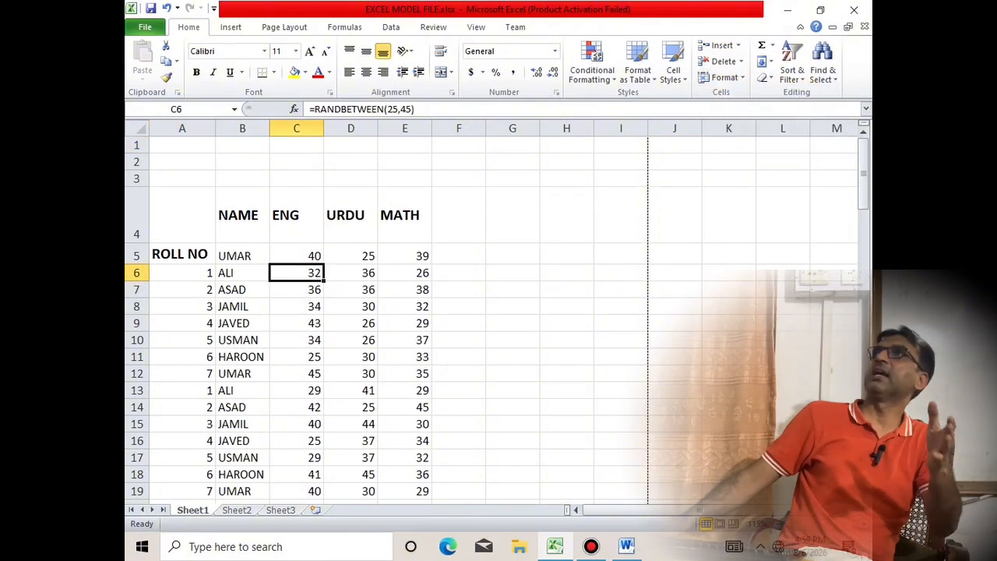
click(242, 214)
click(297, 215)
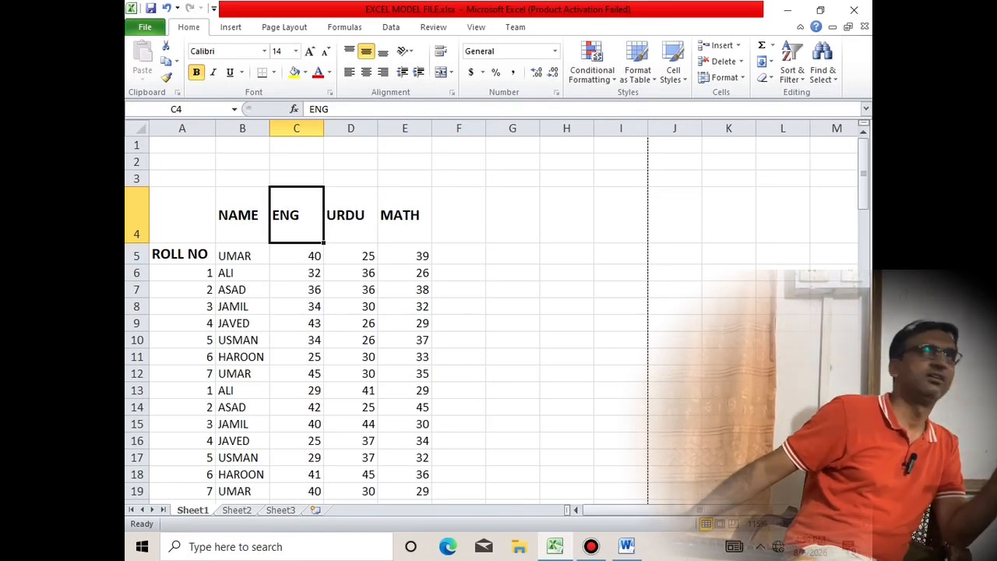
click(736, 45)
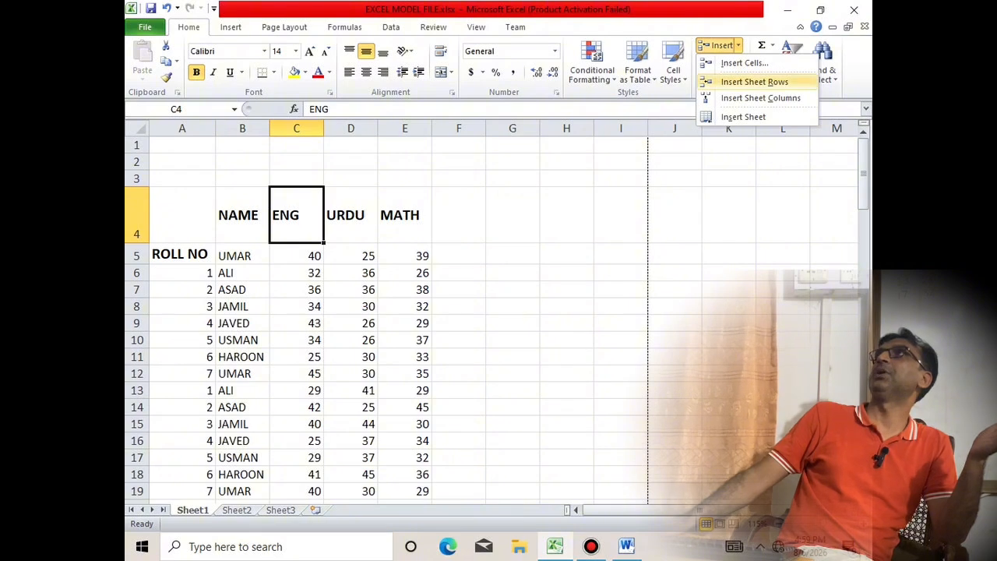
click(760, 98)
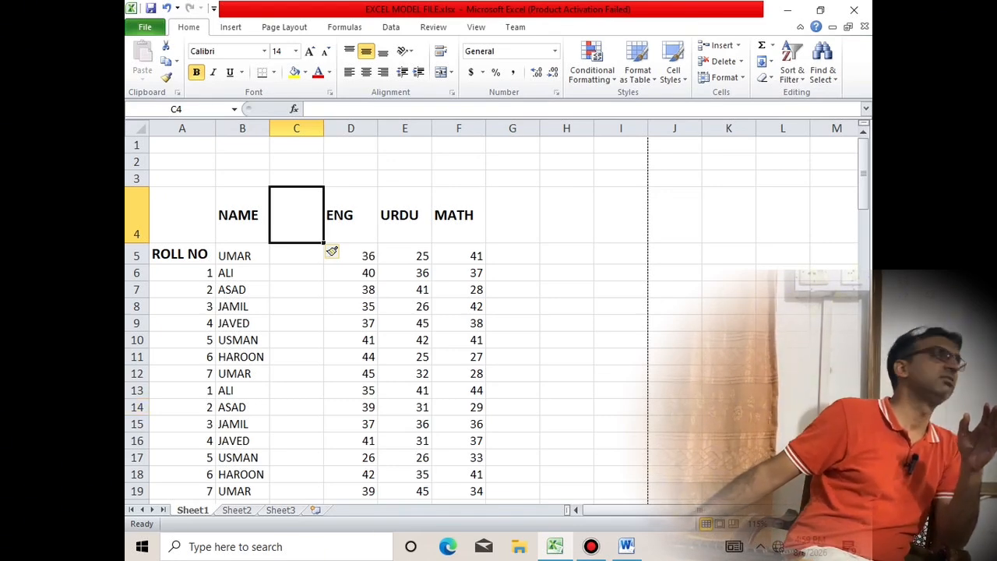
click(741, 60)
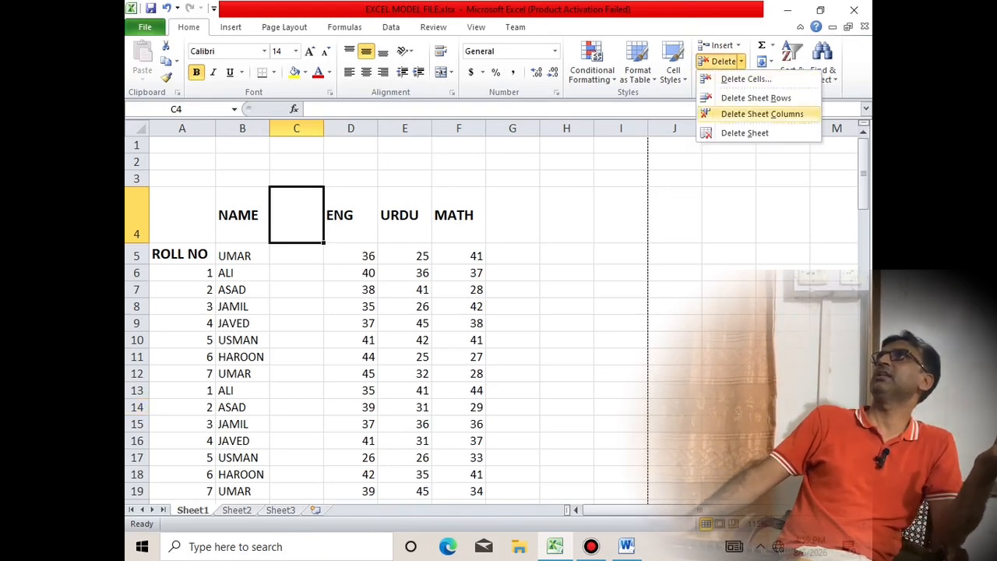
click(762, 114)
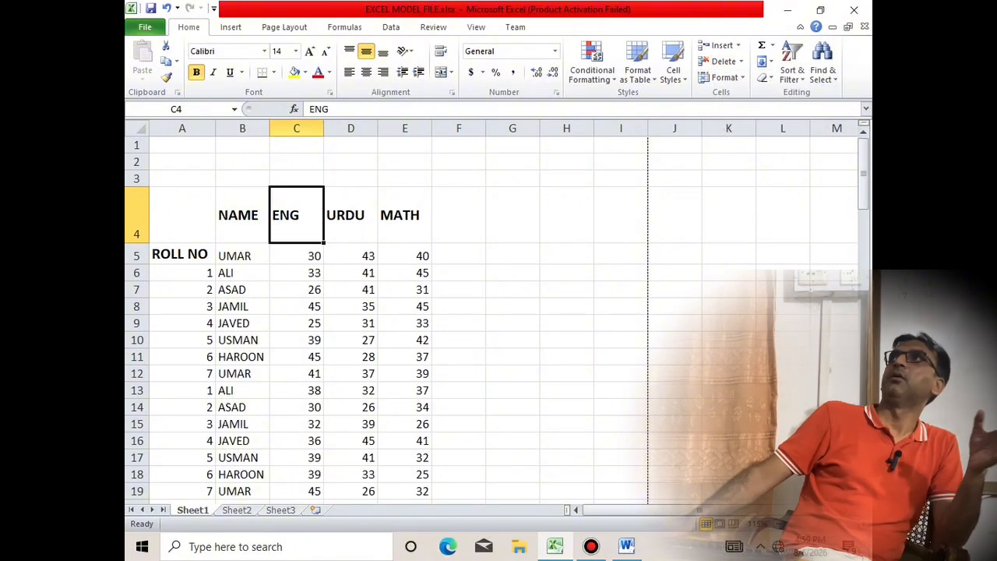
Copy the ENG, URDU and MATH columns C to E and paste them starting at cell F1.
drag(296, 128, 404, 128)
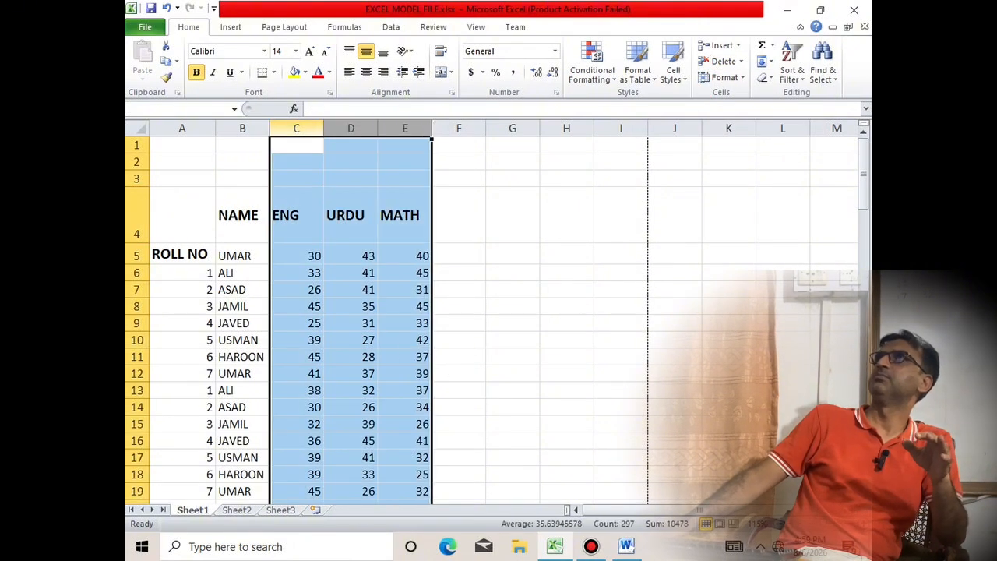
key(ctrl+c)
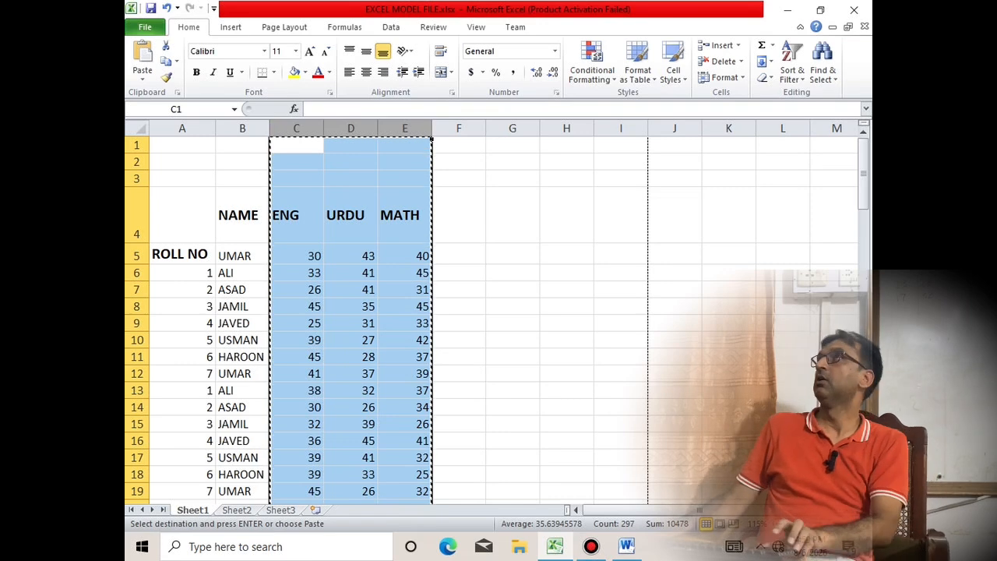
click(458, 145)
key(ctrl+v)
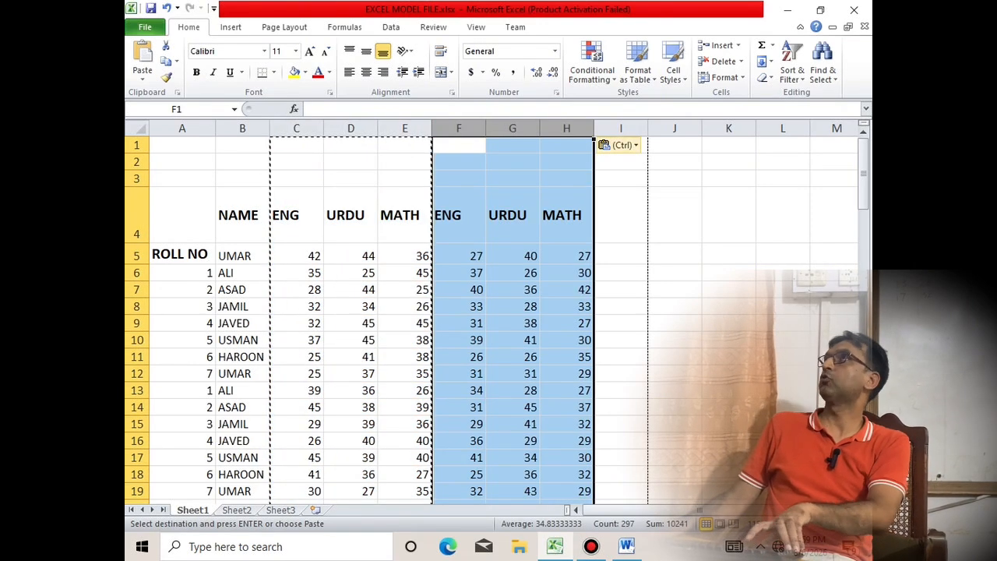
click(619, 146)
click(610, 180)
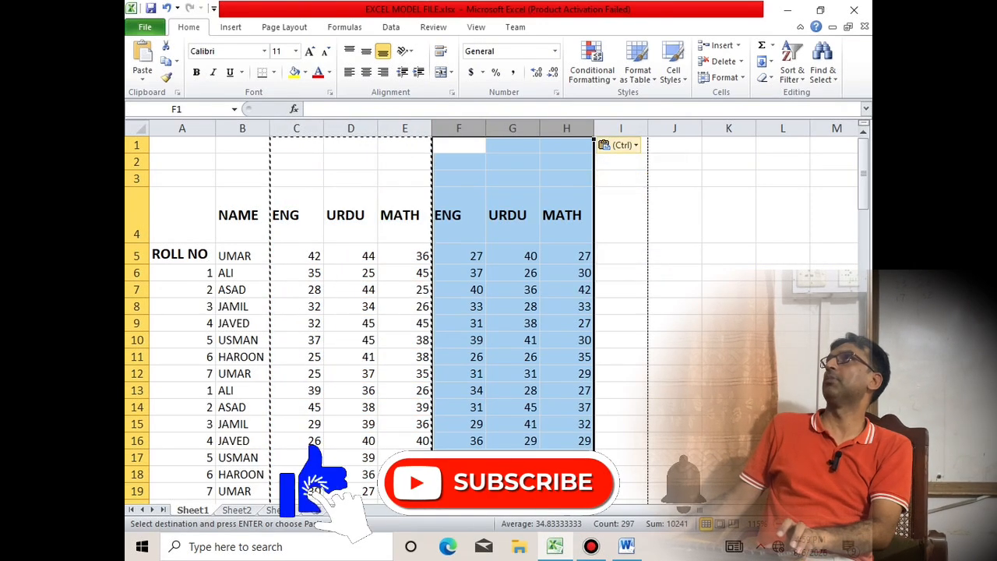
Paste the copied ENG, URDU and MATH columns again starting at cell I1, and clear the copy selection.
click(643, 146)
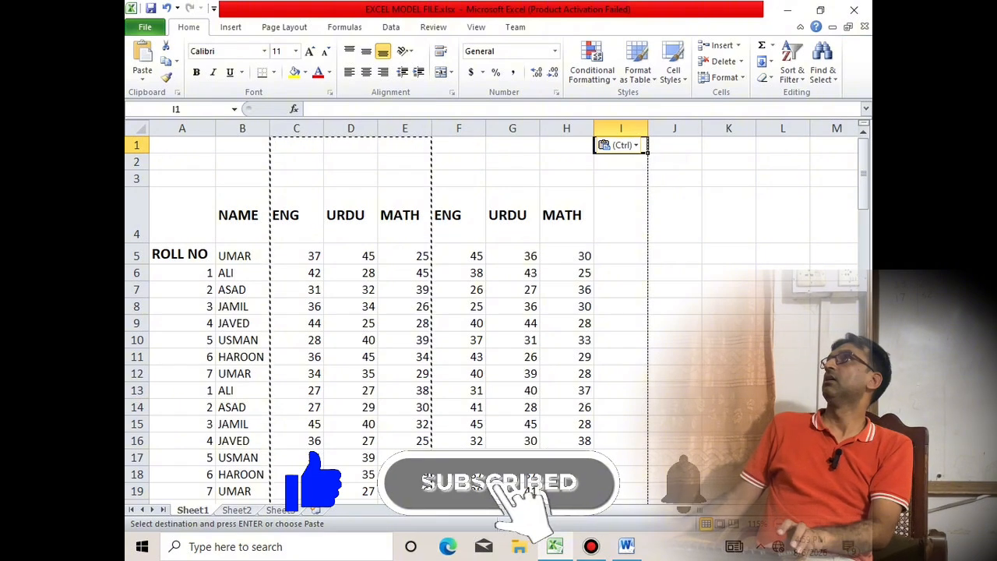
key(ctrl+v)
click(729, 215)
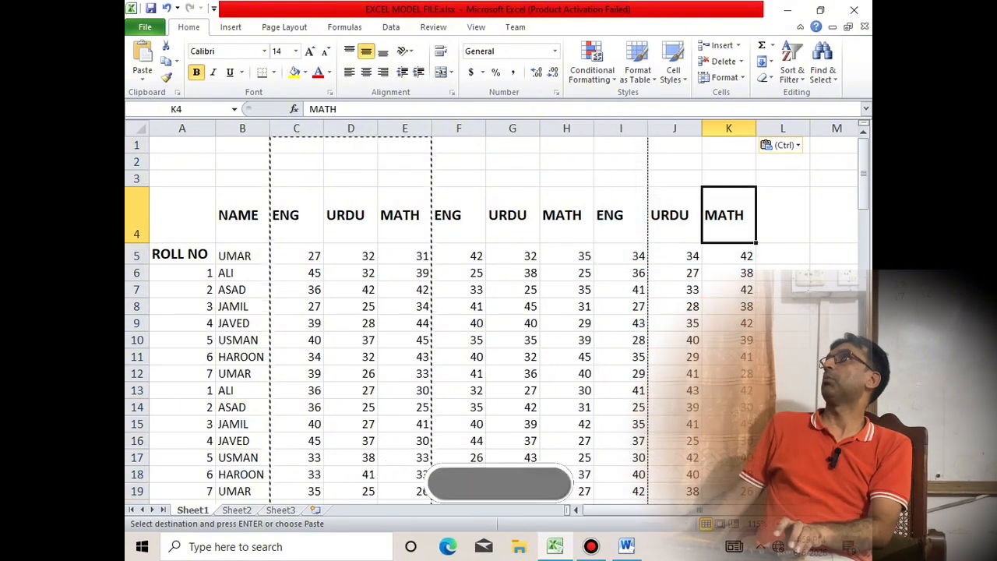
click(512, 255)
click(296, 215)
key(Escape)
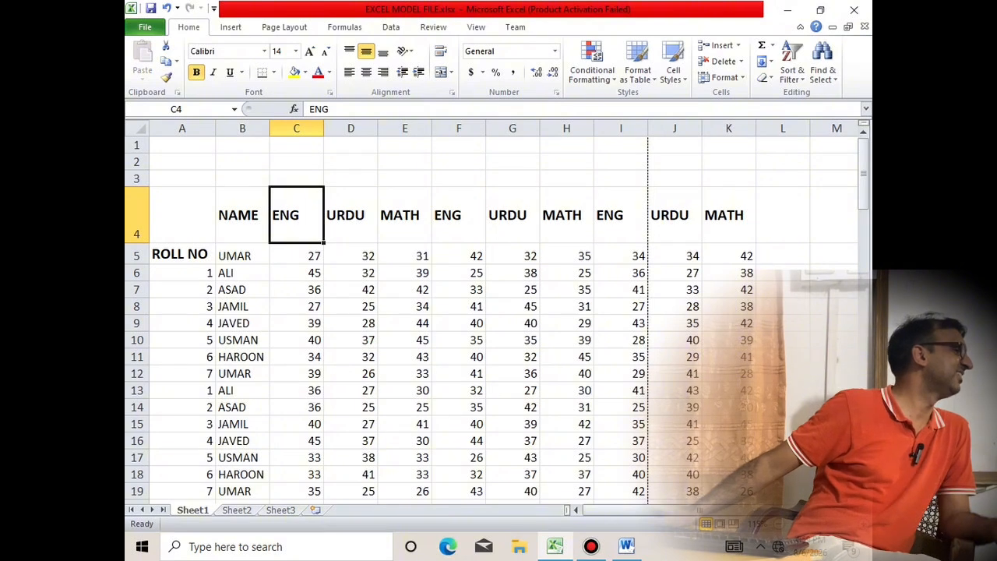
Hide columns C to I, from the first ENG column through the third ENG column.
drag(296, 128, 621, 128)
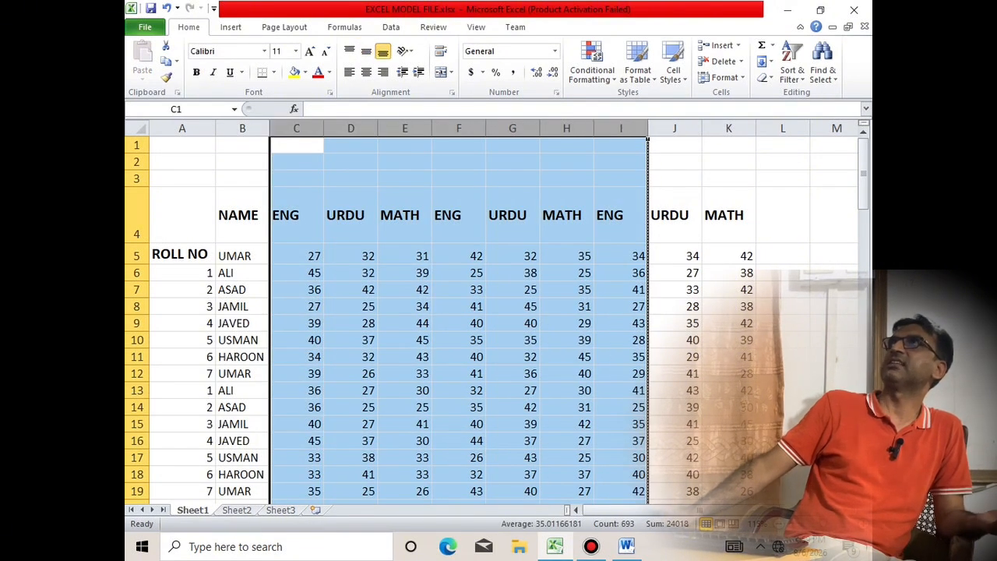
click(723, 77)
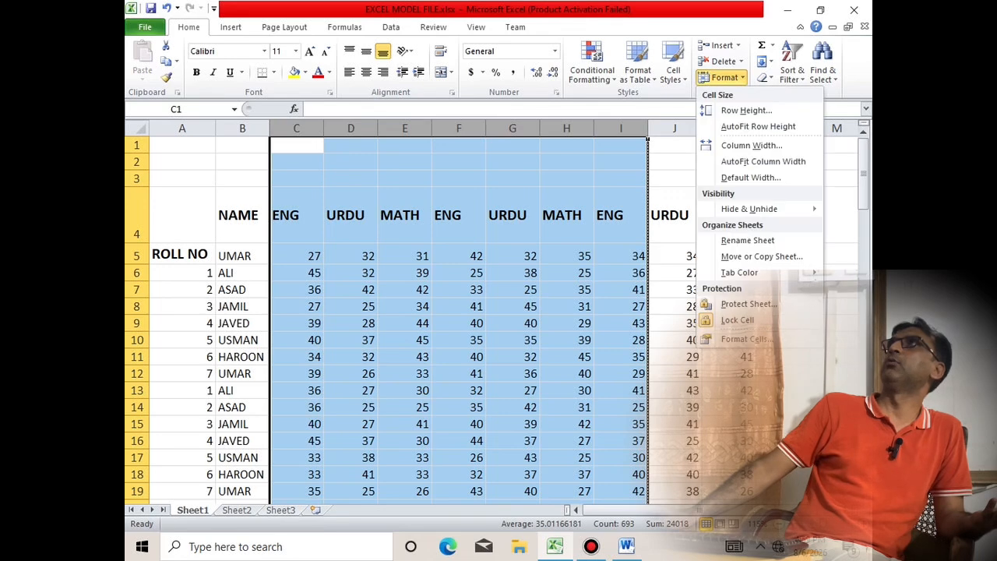
mouse_move(749, 209)
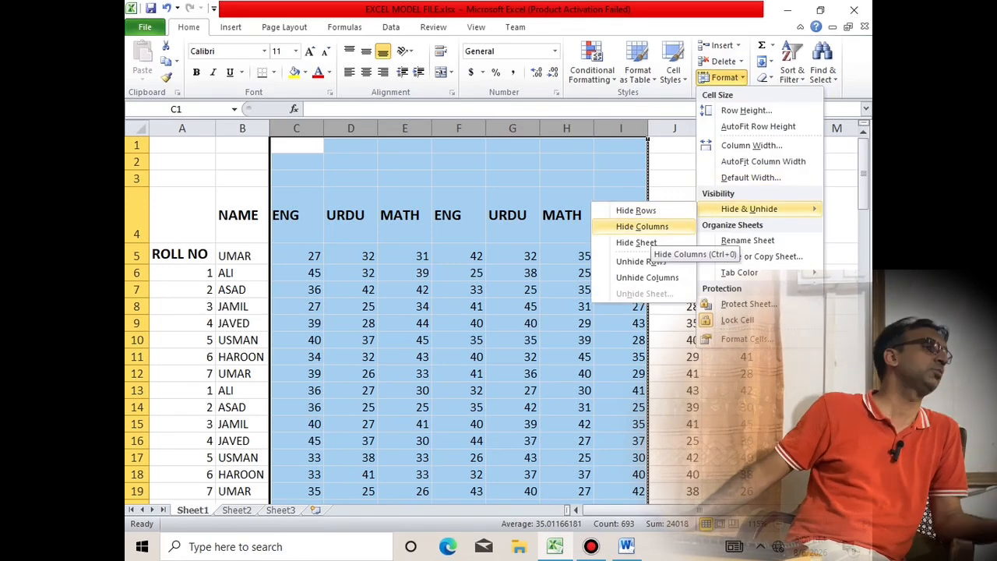
click(642, 226)
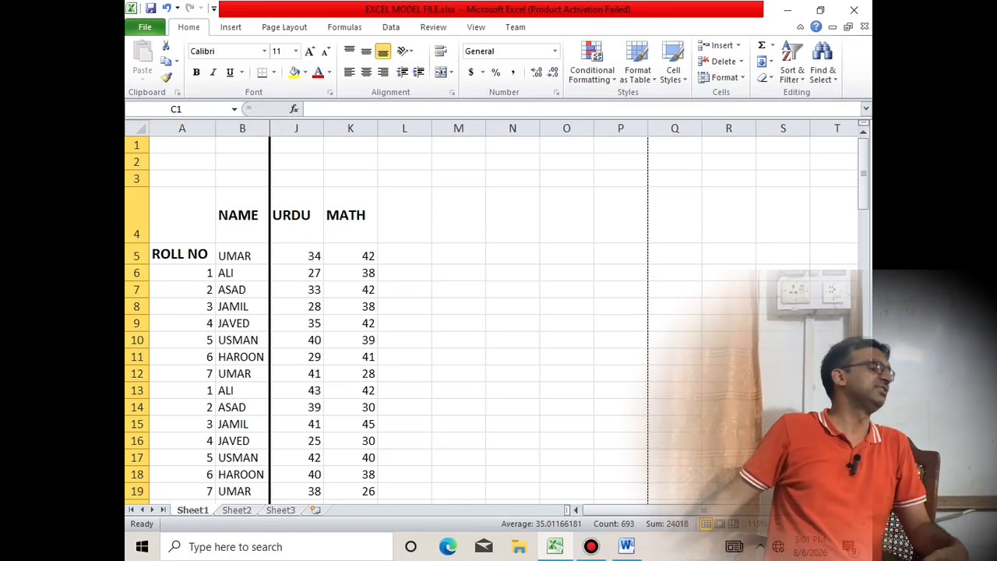
Try to unhide the hidden columns C to I with only the empty cell N14 selected.
click(512, 407)
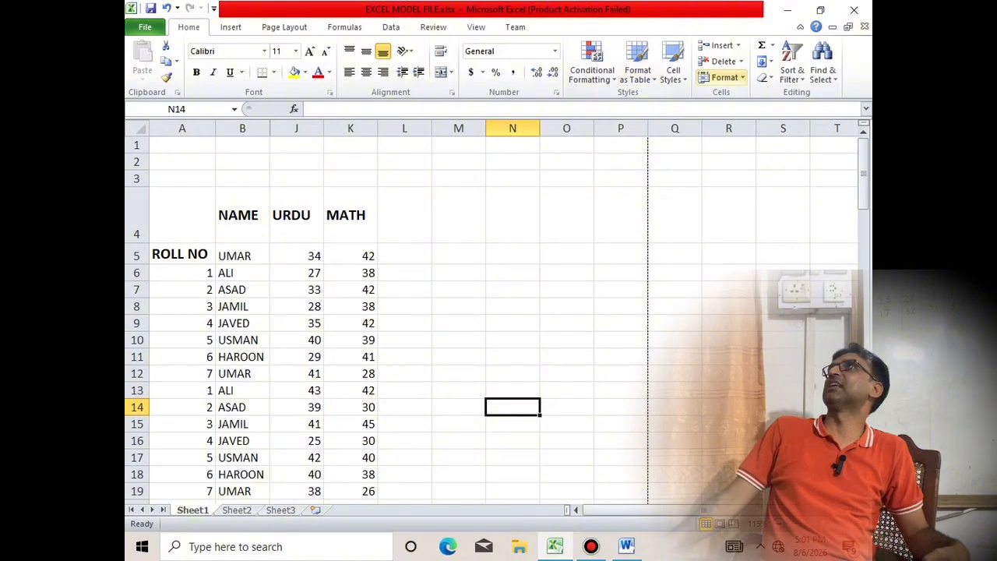
click(723, 77)
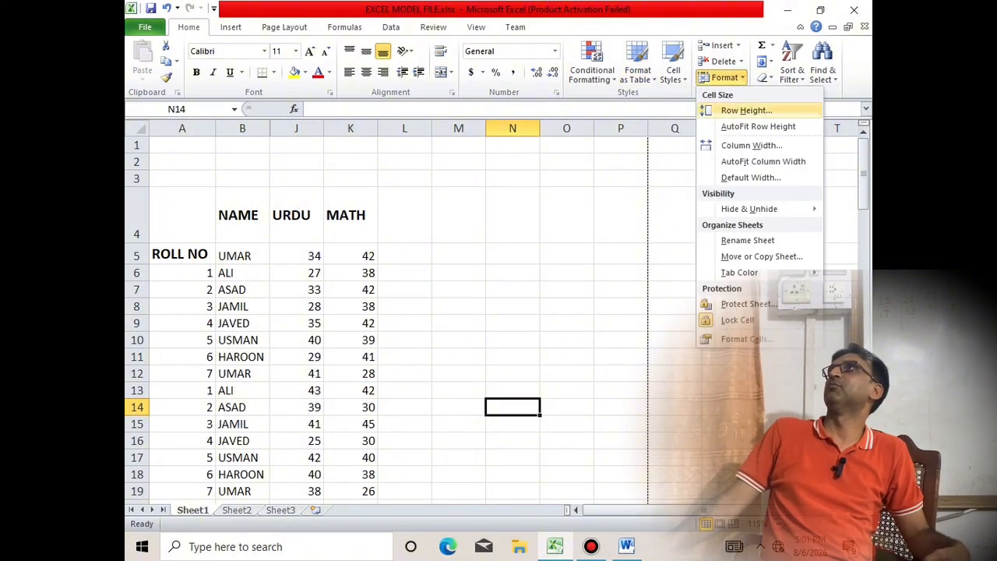
mouse_move(748, 209)
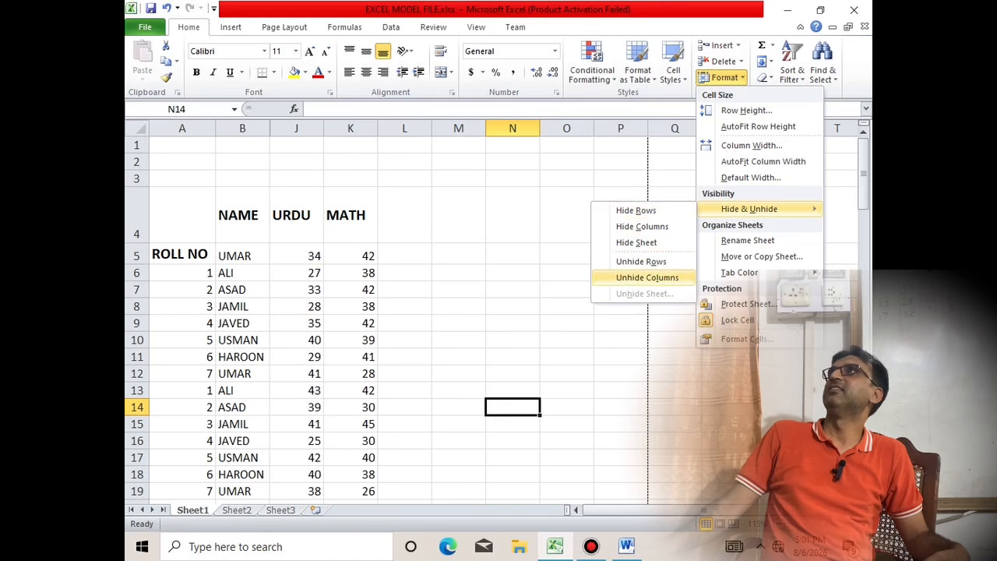
click(668, 278)
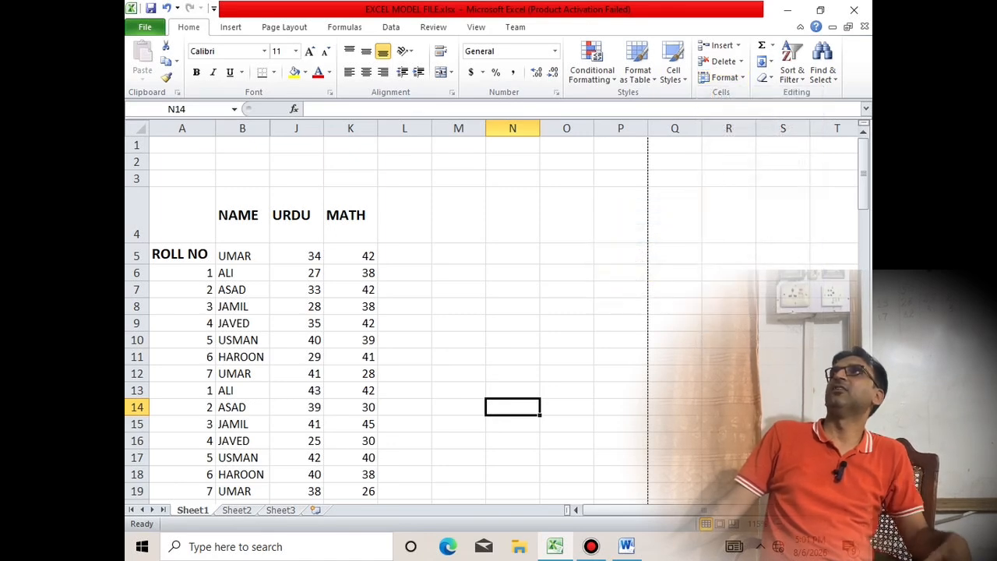